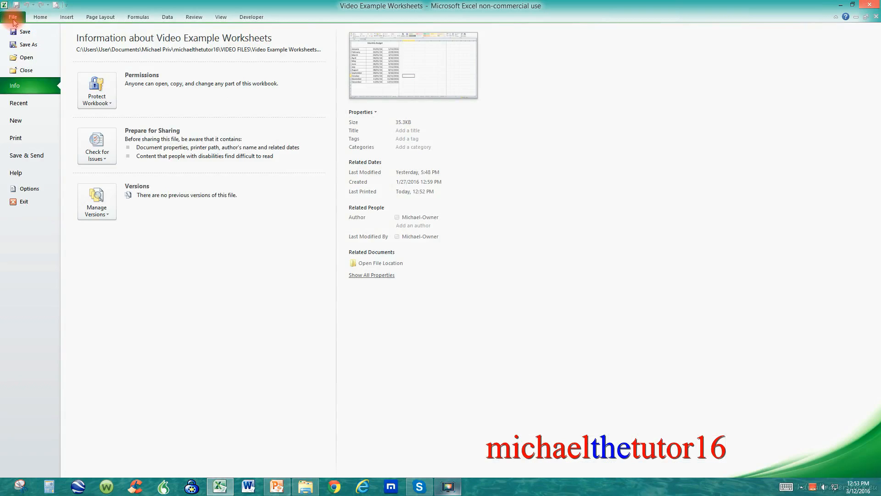
Preview the worksheet's printout and return to the sheet.
click(18, 141)
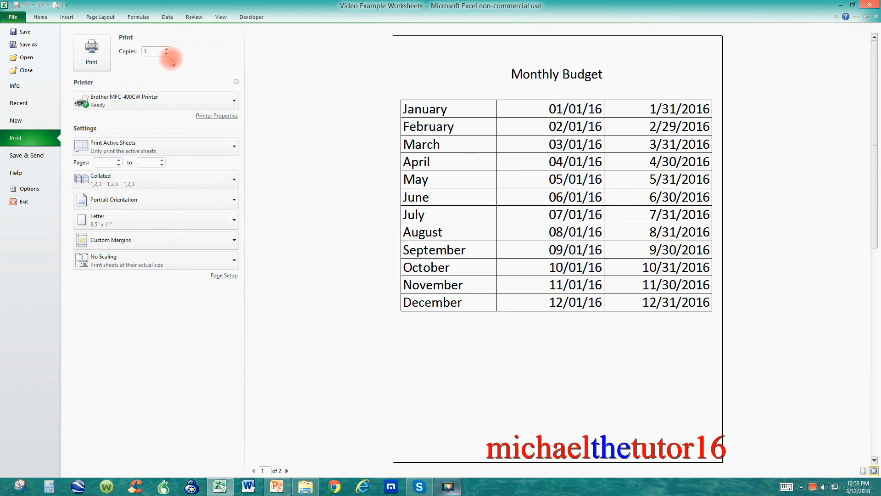
click(11, 17)
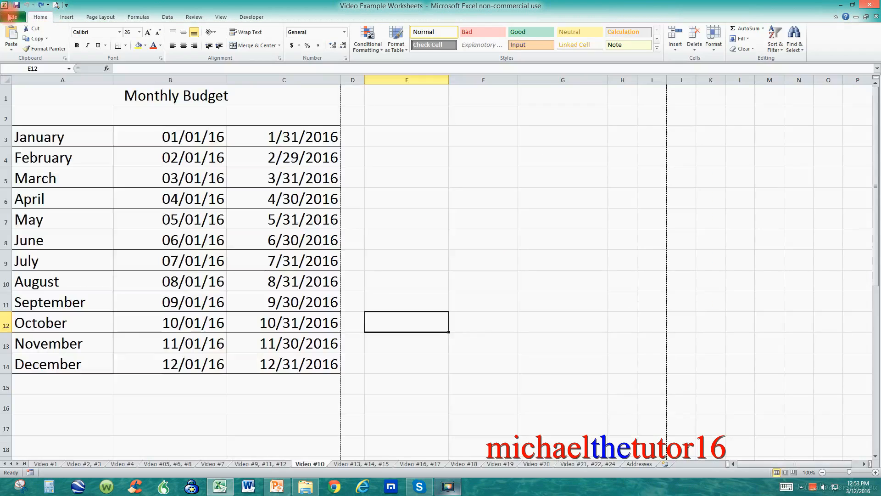
Change the Monthly Budget title's font to Times New Roman.
click(160, 93)
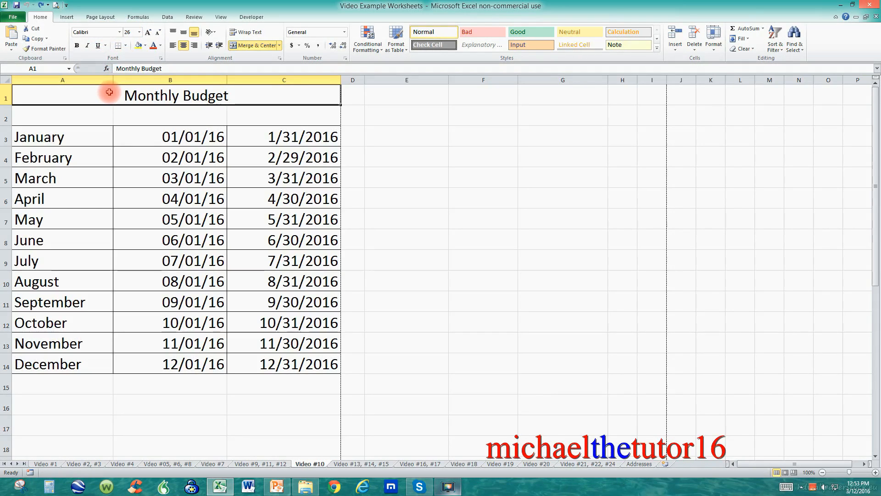
click(120, 33)
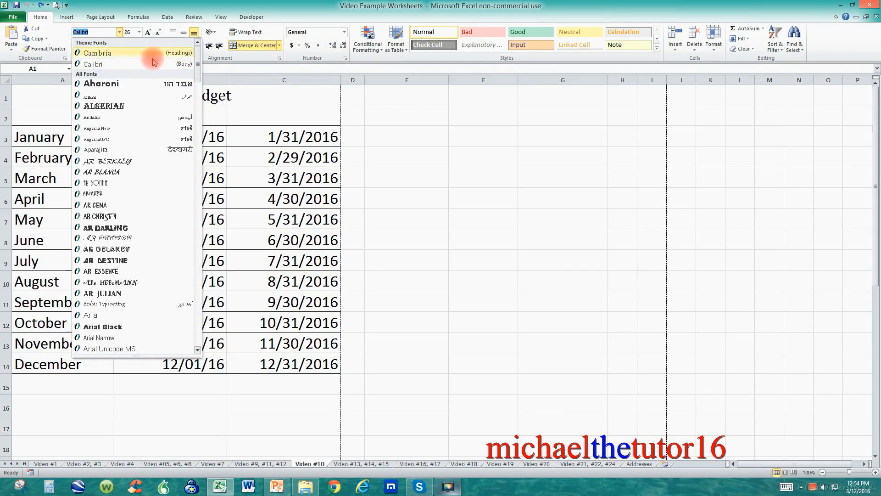
mouse_move(197, 65)
mouse_down()
mouse_move(201, 326)
mouse_move(223, 144)
mouse_move(201, 64)
mouse_up()
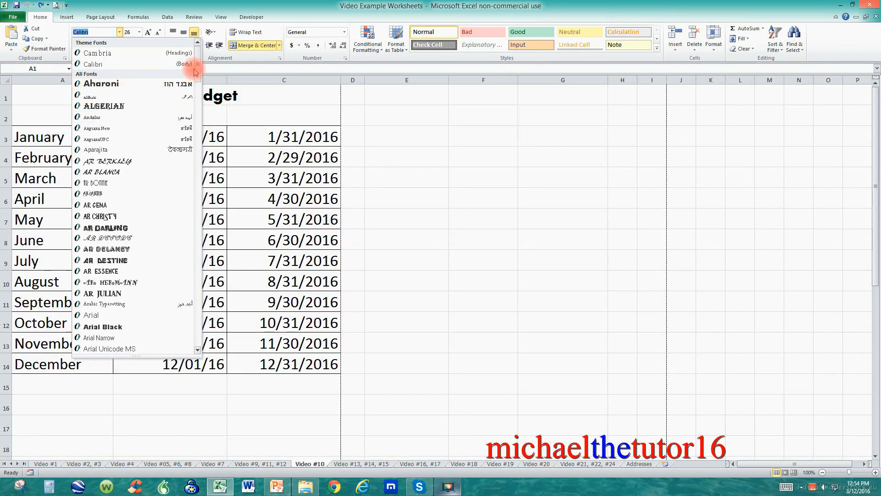
click(198, 147)
drag(199, 146, 191, 316)
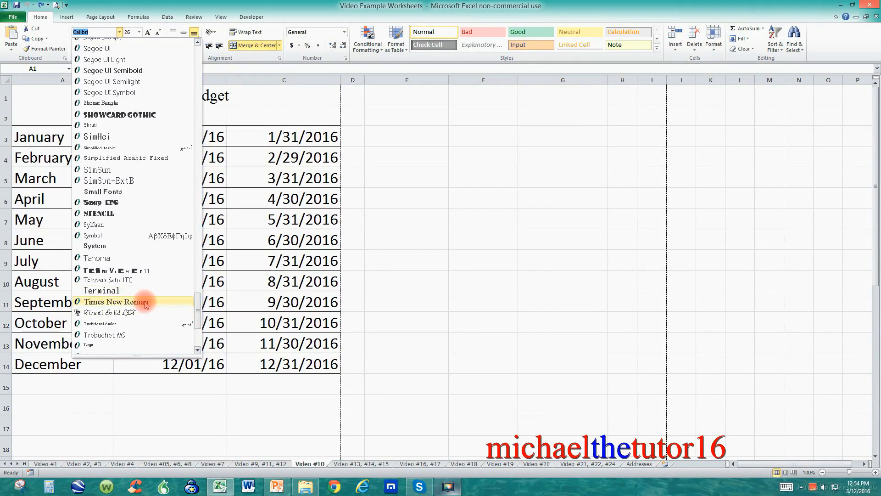
click(146, 302)
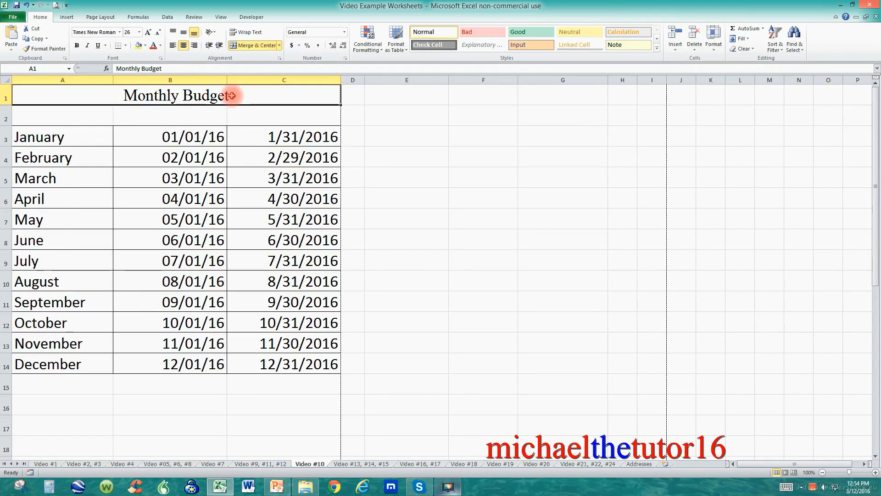
Set the title's font size to 20, then increase it stepwise to 36 points.
click(139, 32)
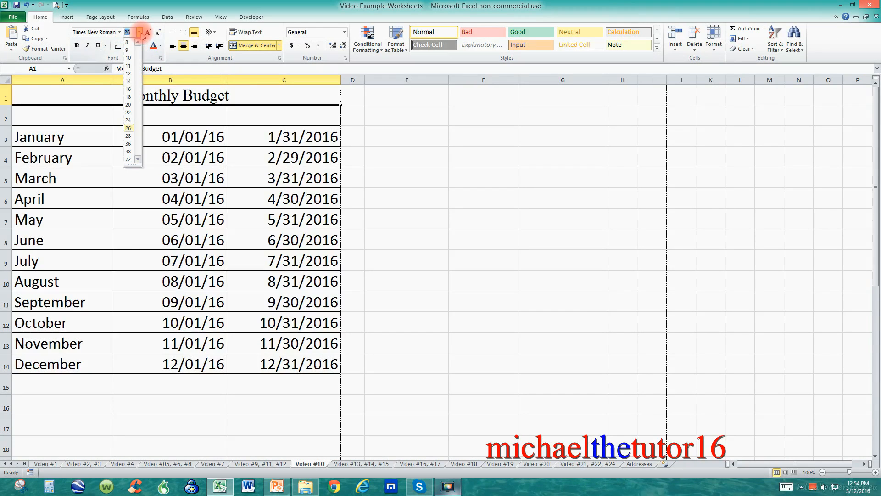
click(129, 105)
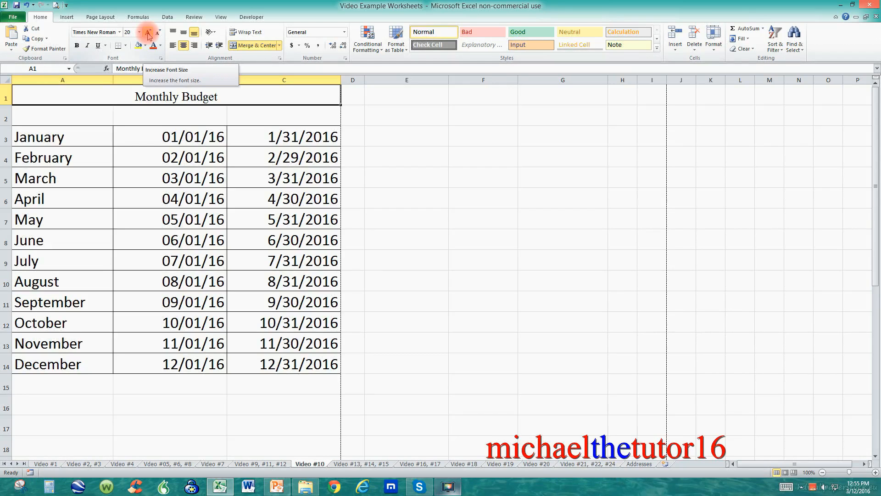
click(148, 33)
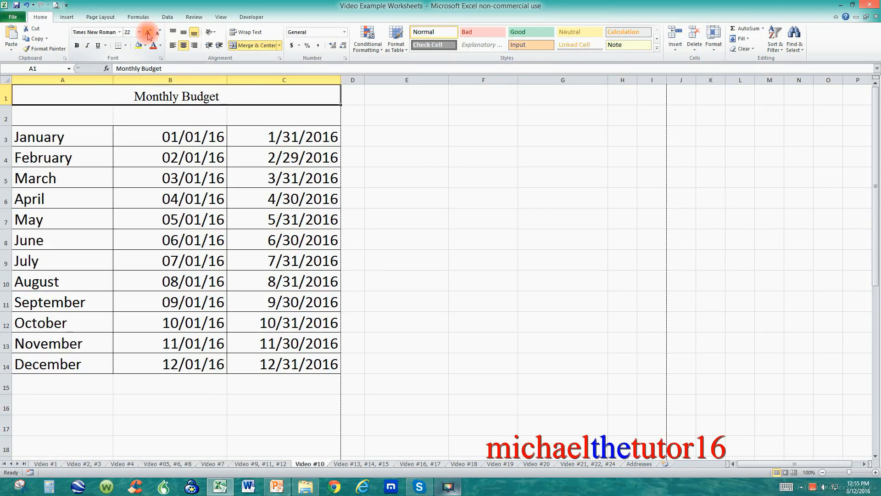
click(149, 34)
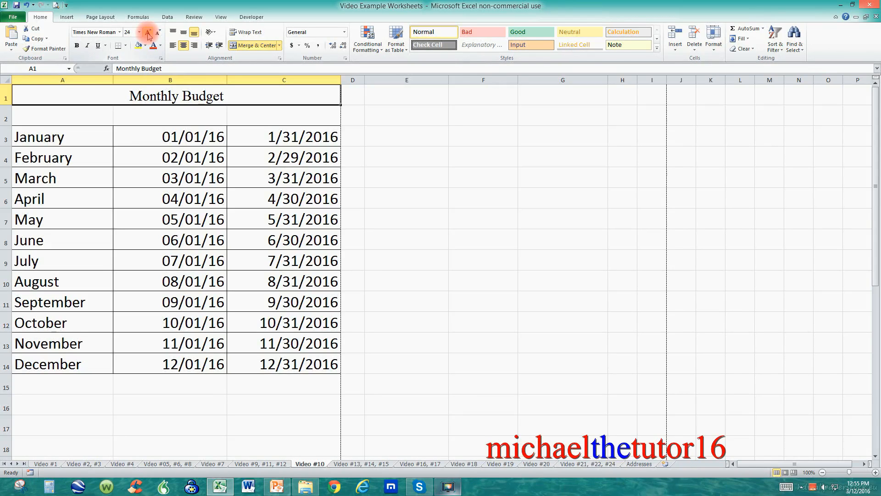
click(148, 34)
click(148, 34)
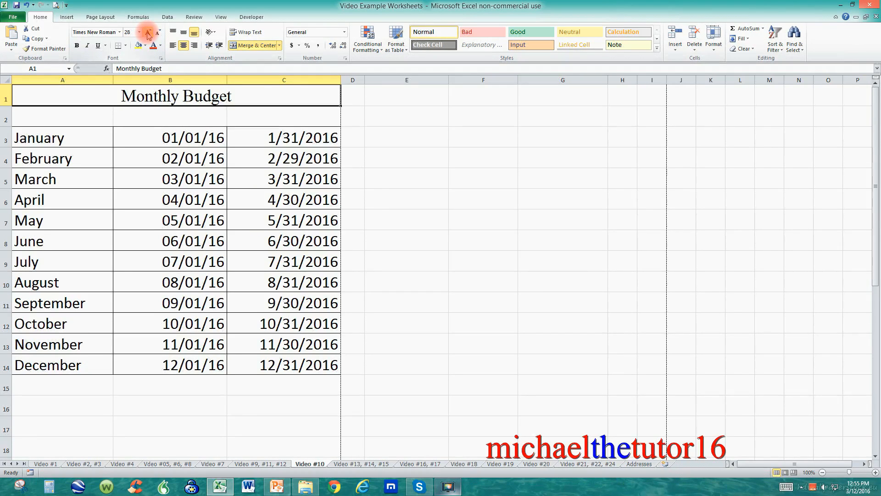
click(148, 34)
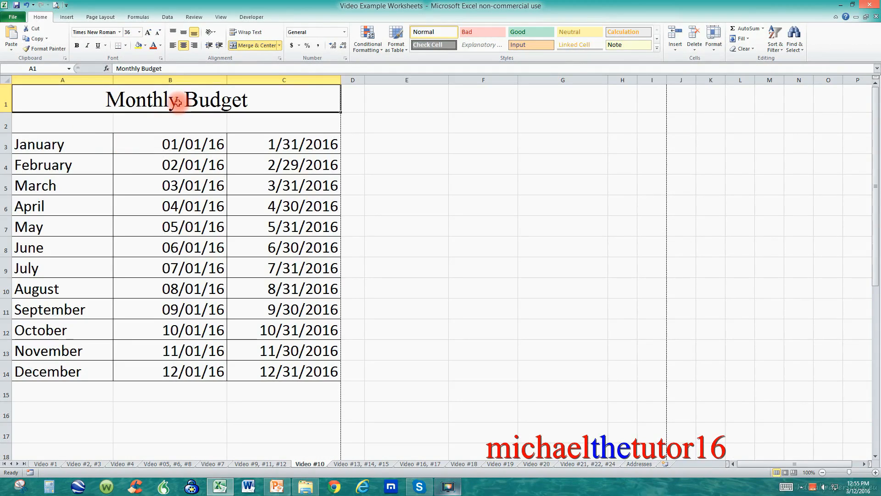
Preview the printout with the new title formatting and return to the sheet.
click(14, 17)
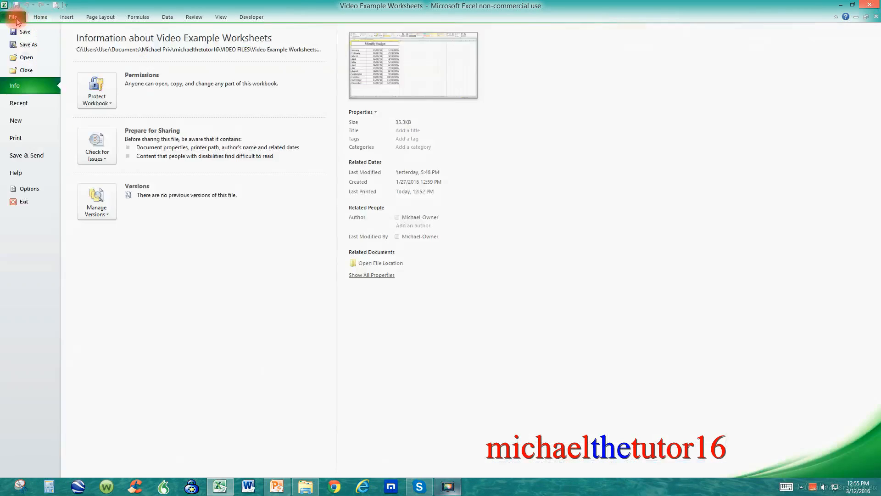
click(27, 137)
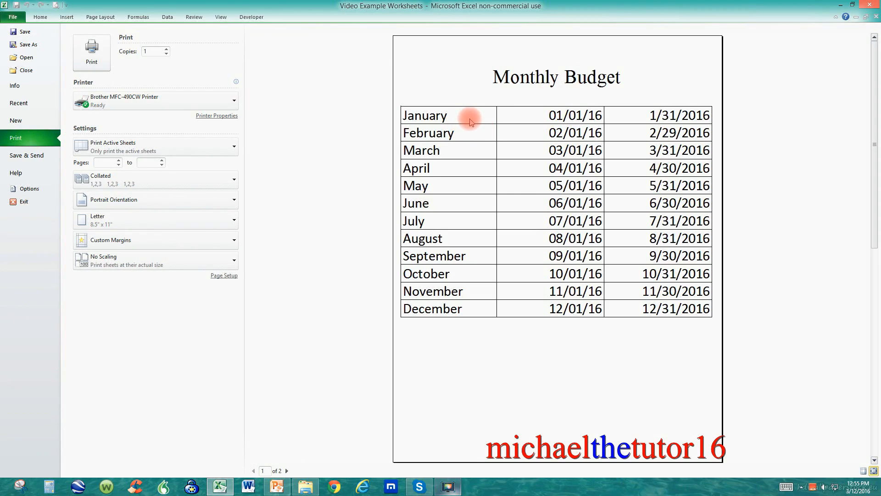
click(14, 18)
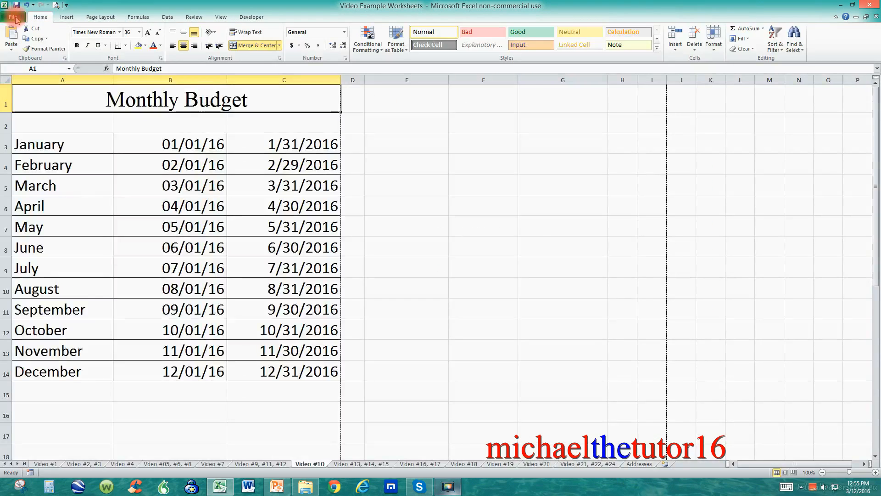
Change the font of the month names in A3:A14 to Comic Sans MS.
click(75, 149)
drag(76, 150, 95, 366)
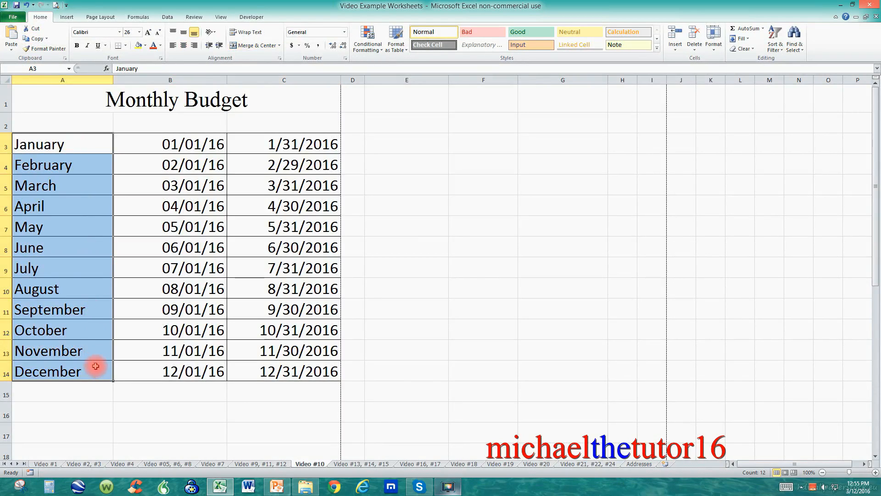
click(119, 32)
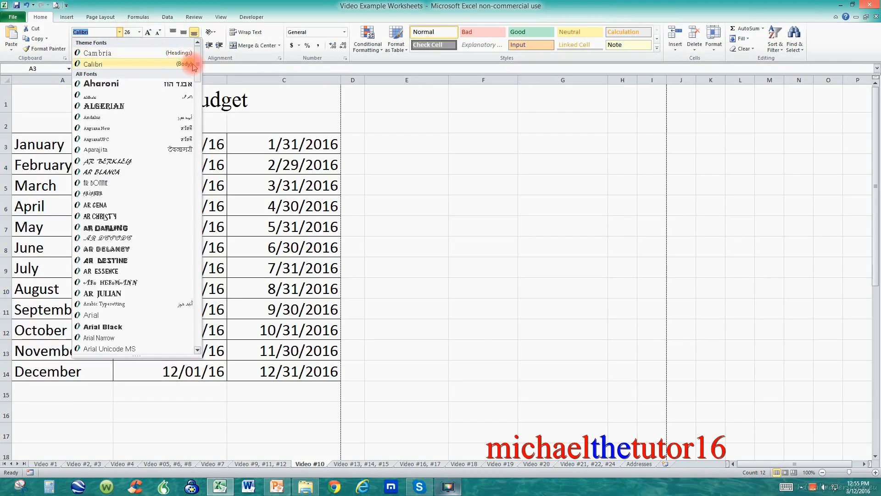
drag(198, 73, 204, 123)
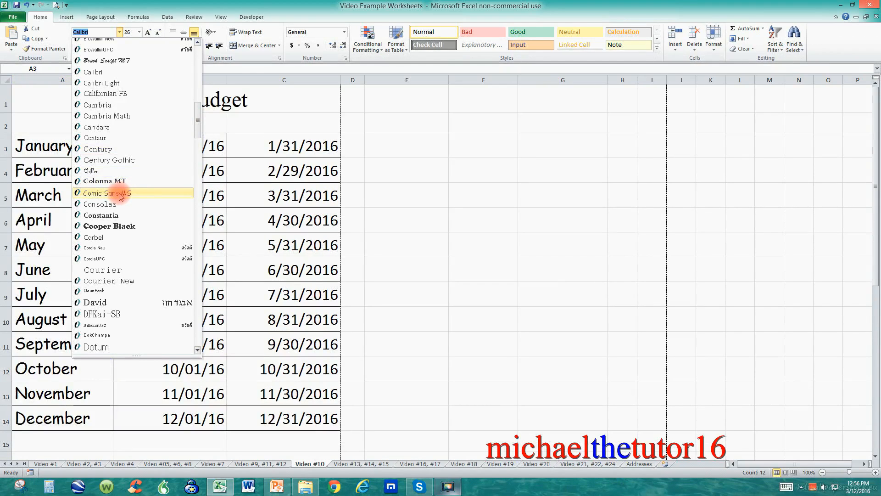
click(120, 195)
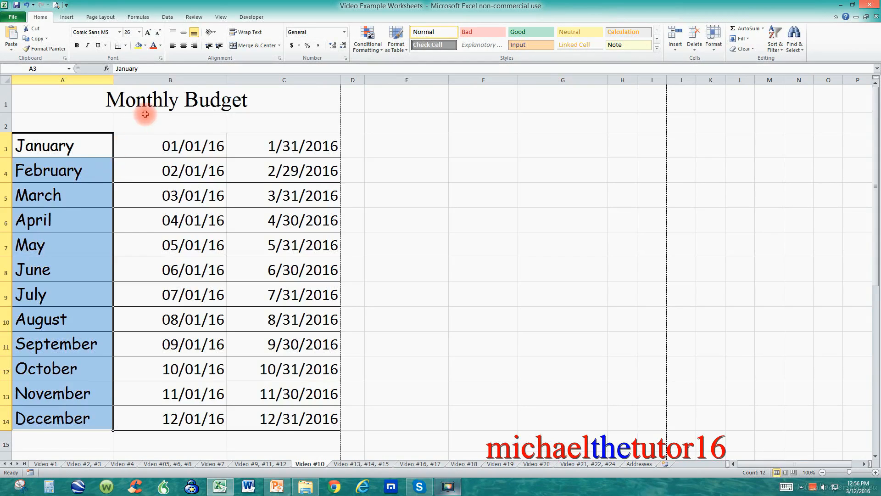
Change the font of the date cells B3:C14 to AR BERKLEY.
click(153, 102)
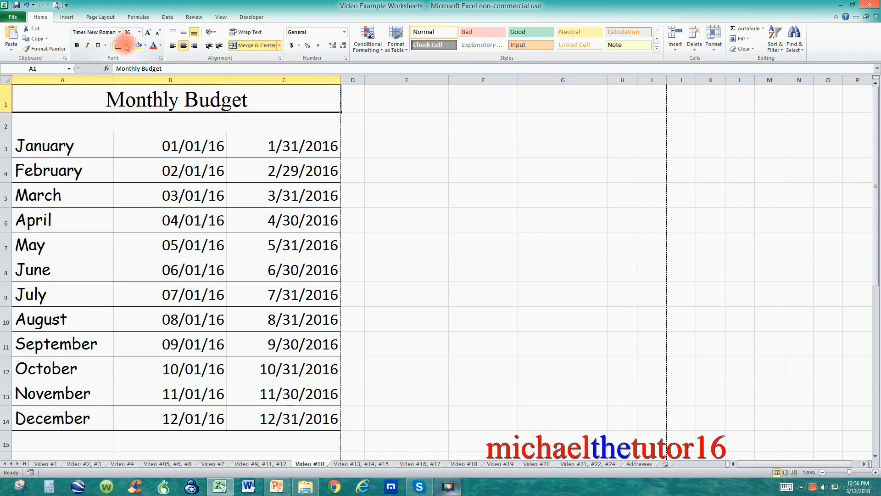
click(79, 142)
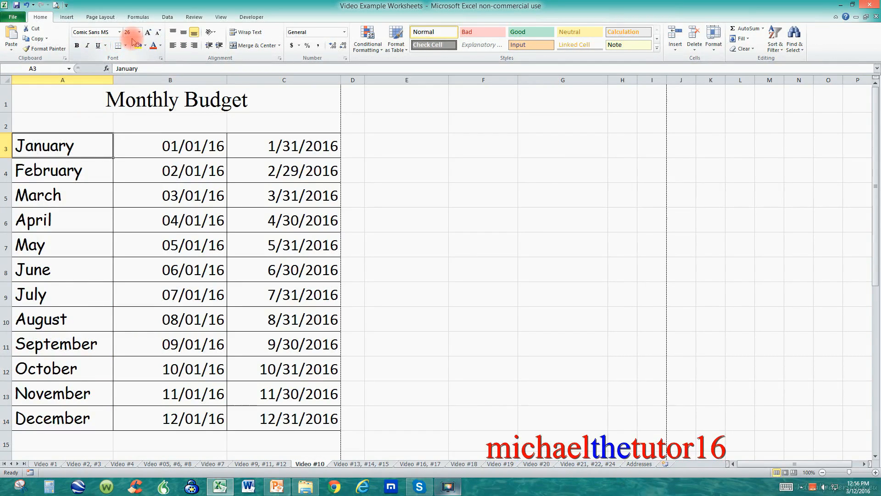
click(178, 149)
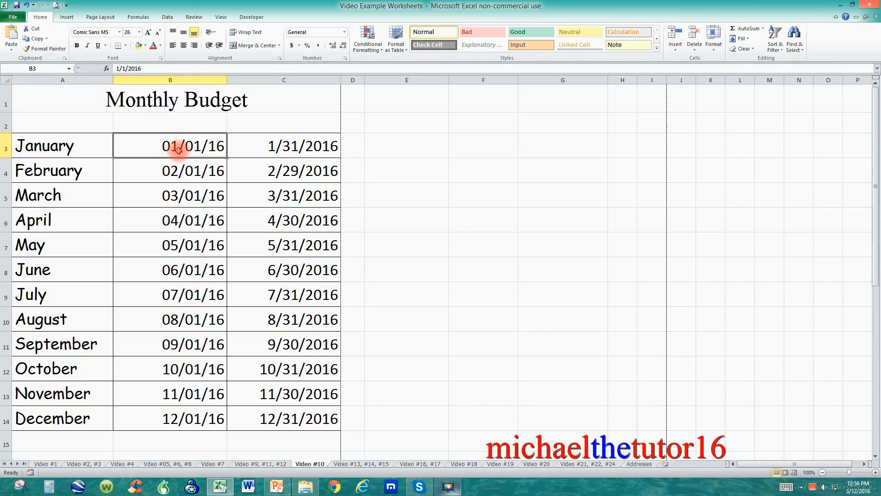
drag(178, 149, 295, 413)
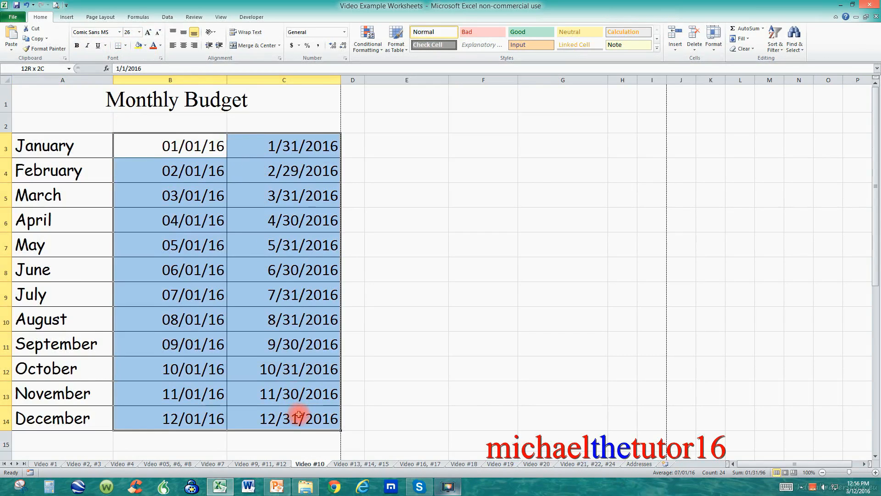
click(120, 32)
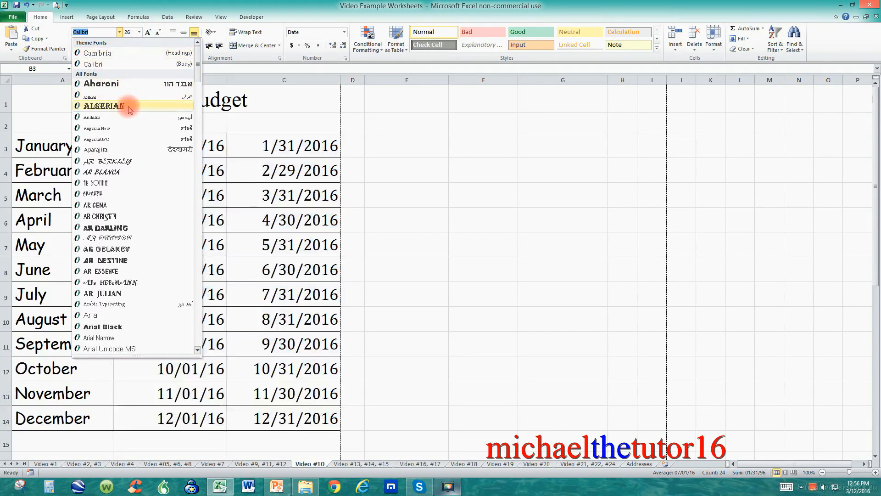
click(131, 161)
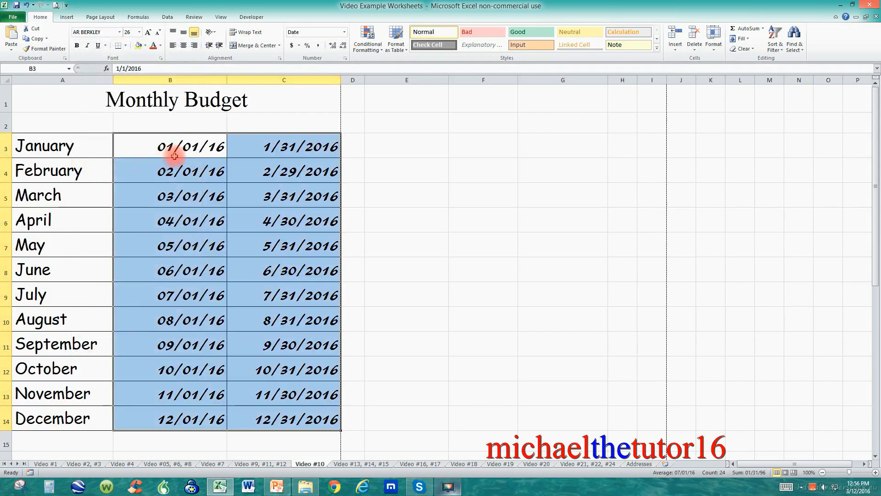
Deselect the range and preview the printout, then return to the sheet.
click(355, 171)
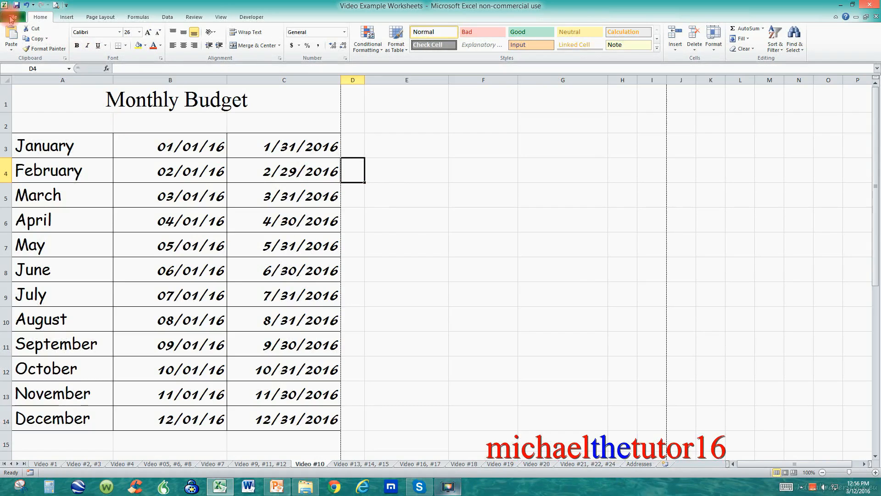
click(10, 18)
click(16, 136)
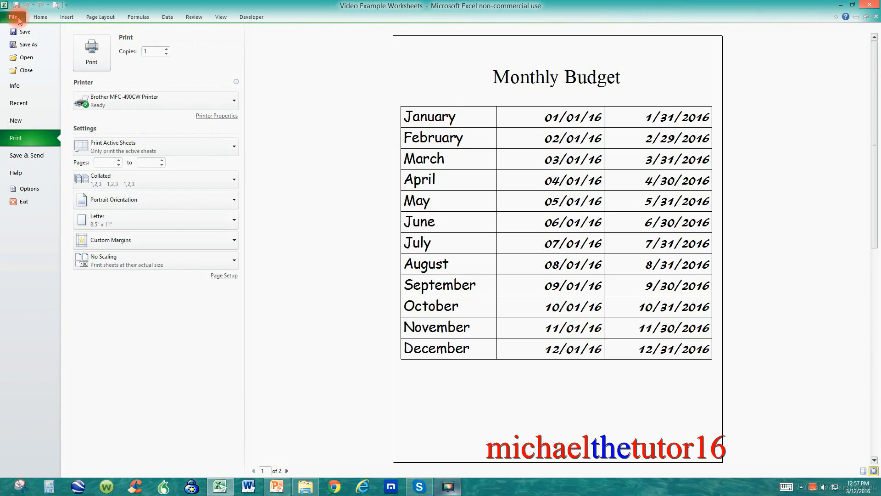
click(14, 18)
Change the font of the month names in A3:A14 to Bradley Hand ITC.
drag(60, 145, 91, 411)
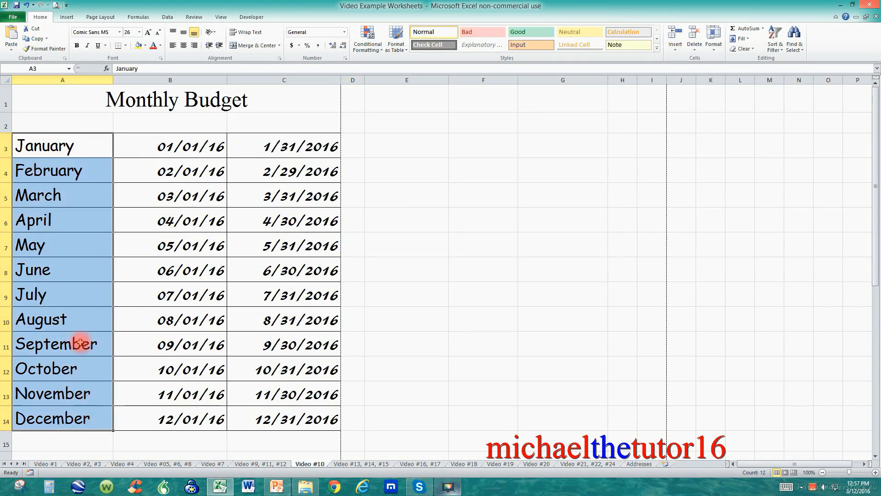
click(119, 32)
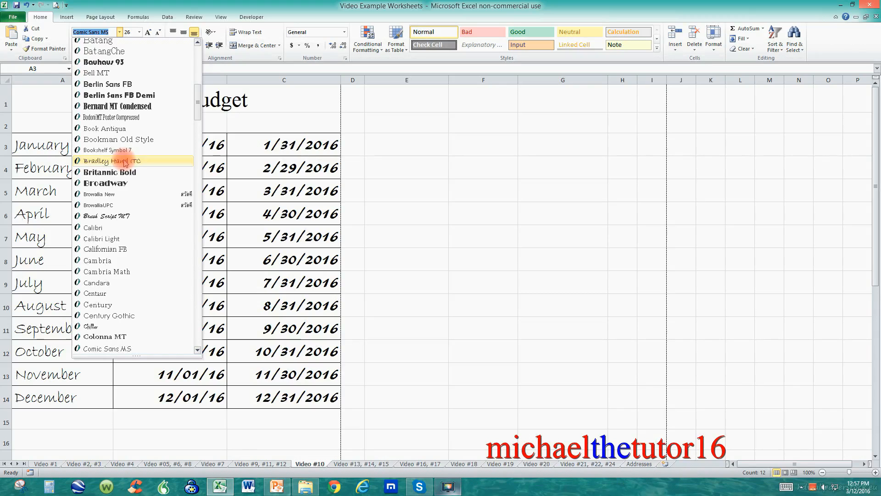
click(125, 162)
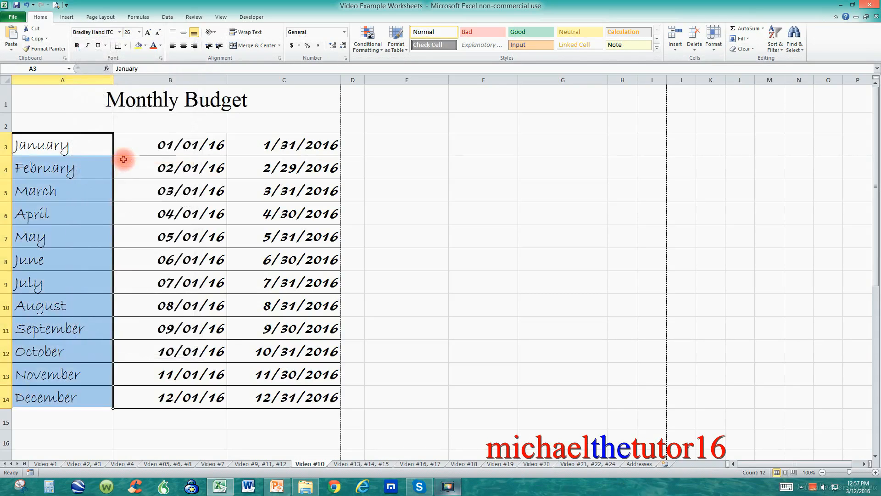
Preview the final printout of the formatted budget sheet.
click(86, 106)
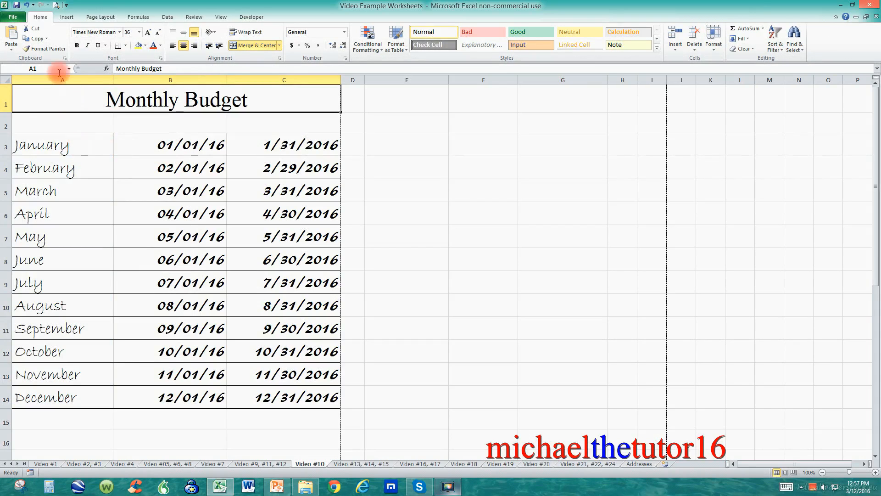
click(14, 18)
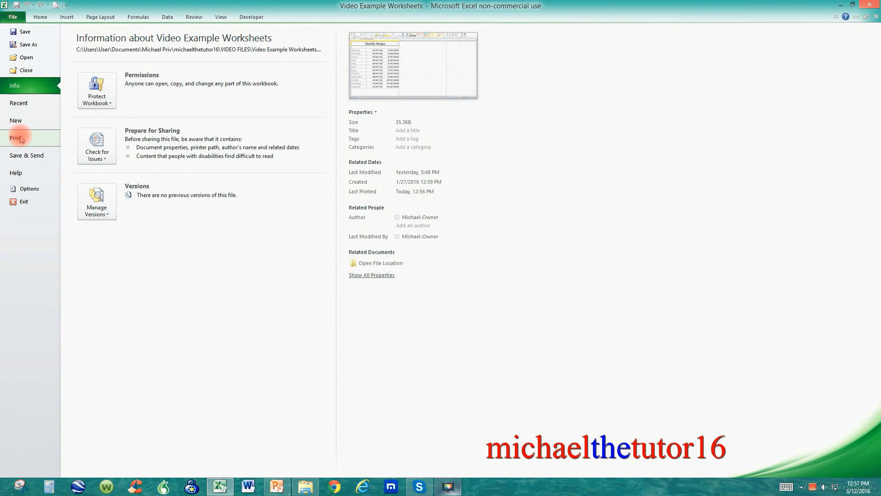
click(44, 135)
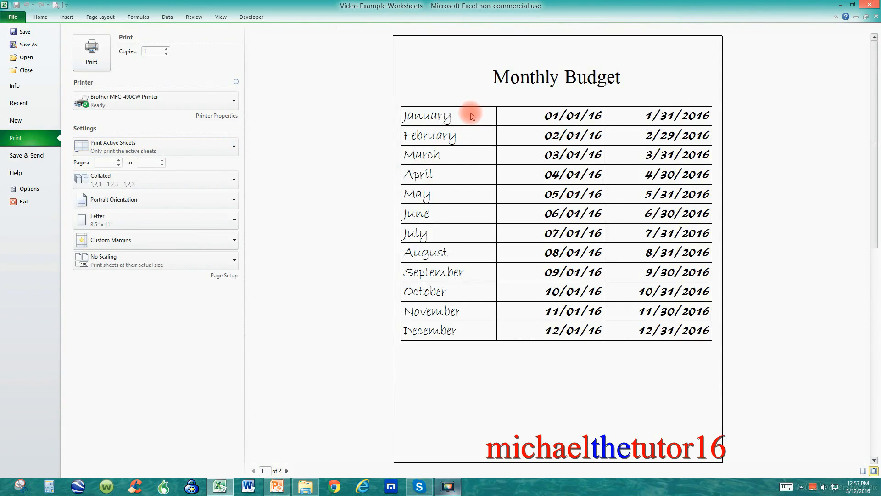